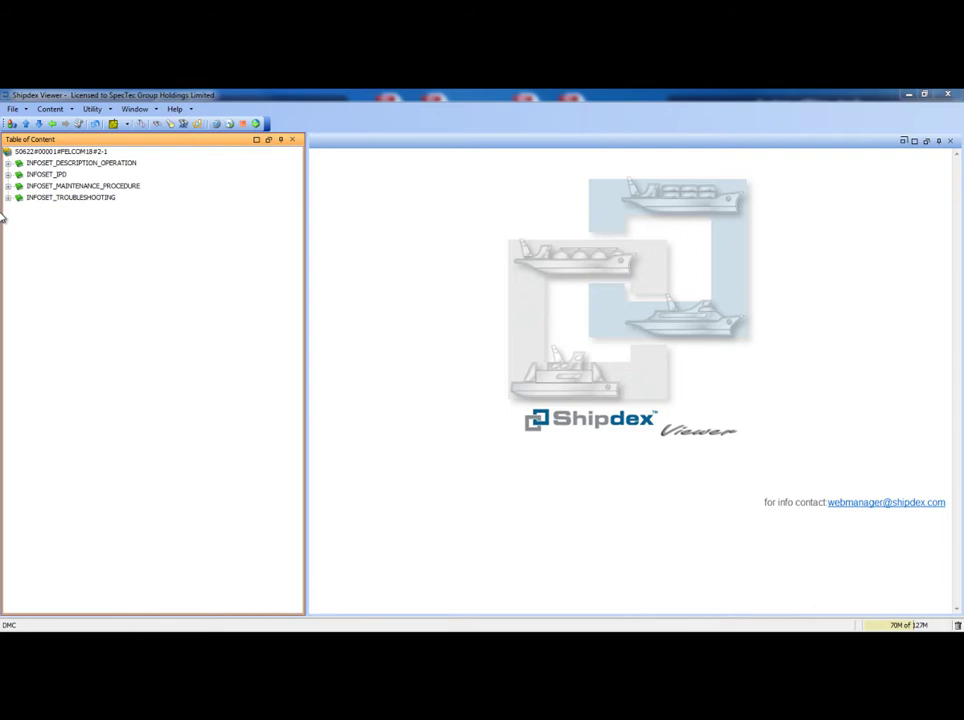
# Step: Expand INFOSET_DESCRIPTION_OPERATION down to FURUNO-AAAA and look through its list of data modules
pyautogui.click(7, 163)
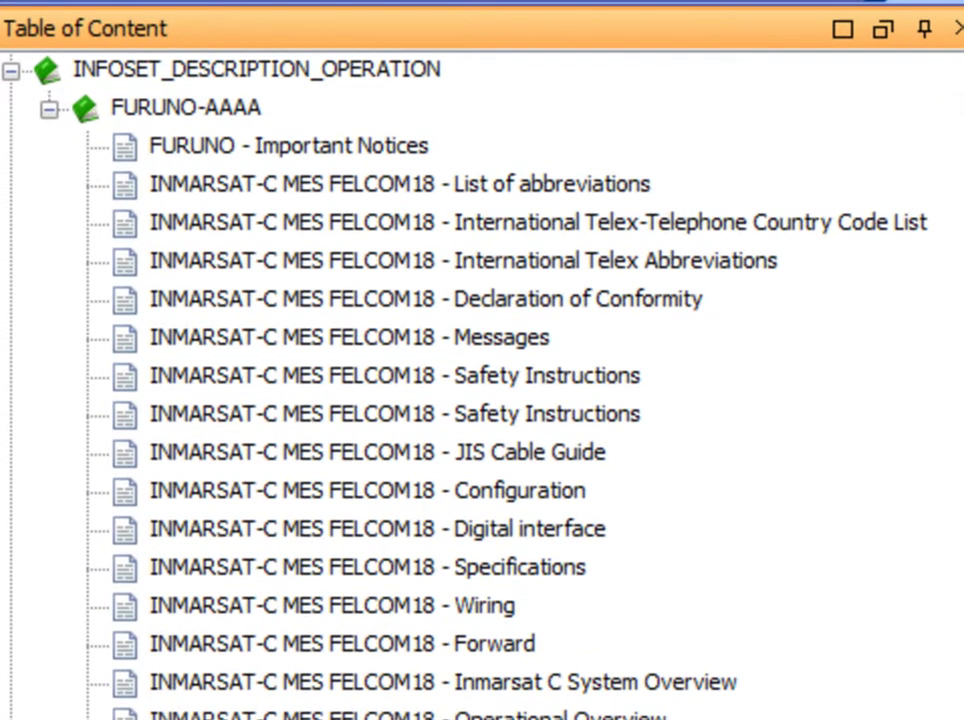
pyautogui.scroll(-3, 350, 380)
pyautogui.scroll(-3, 350, 380)
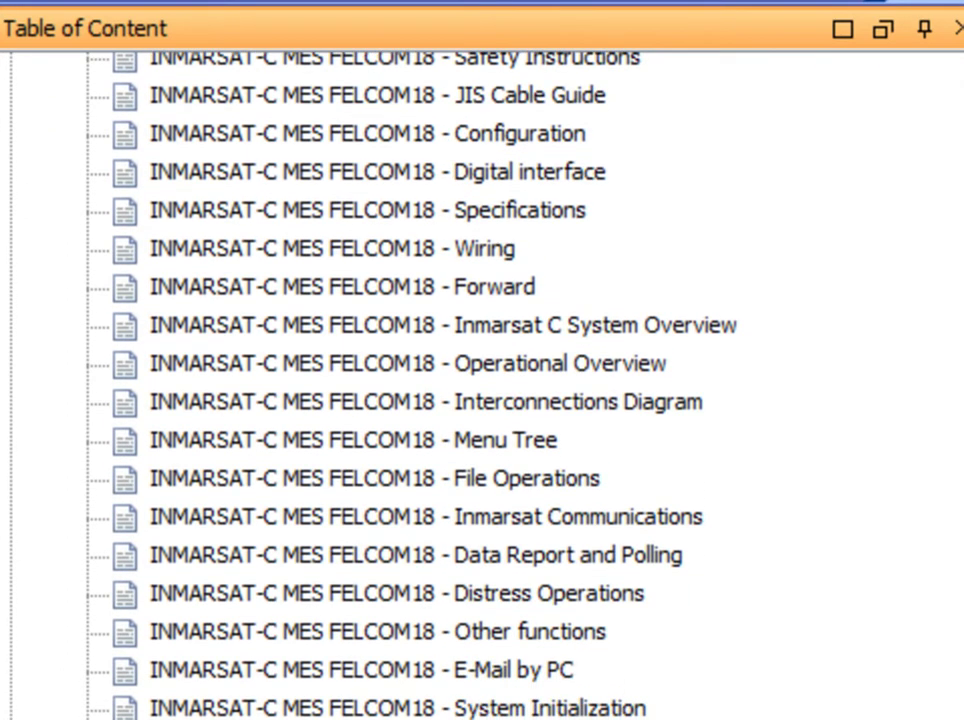
pyautogui.scroll(-7, 350, 380)
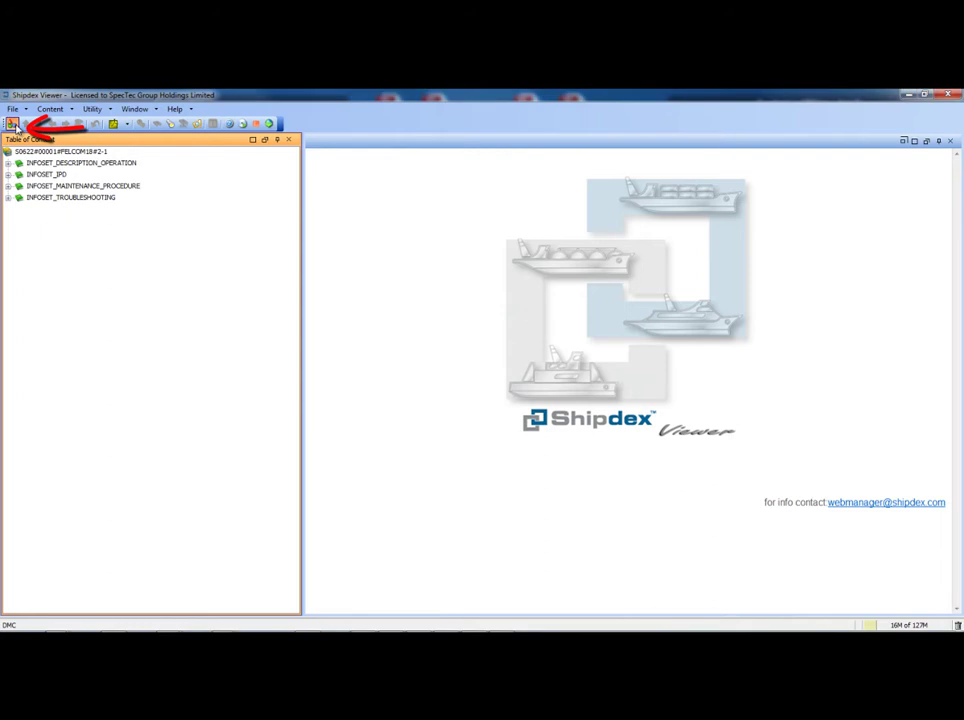
# Step: Switch the table of contents to the structure without infosets and look through all data modules under FURUNO-AAAA
pyautogui.click(13, 125)
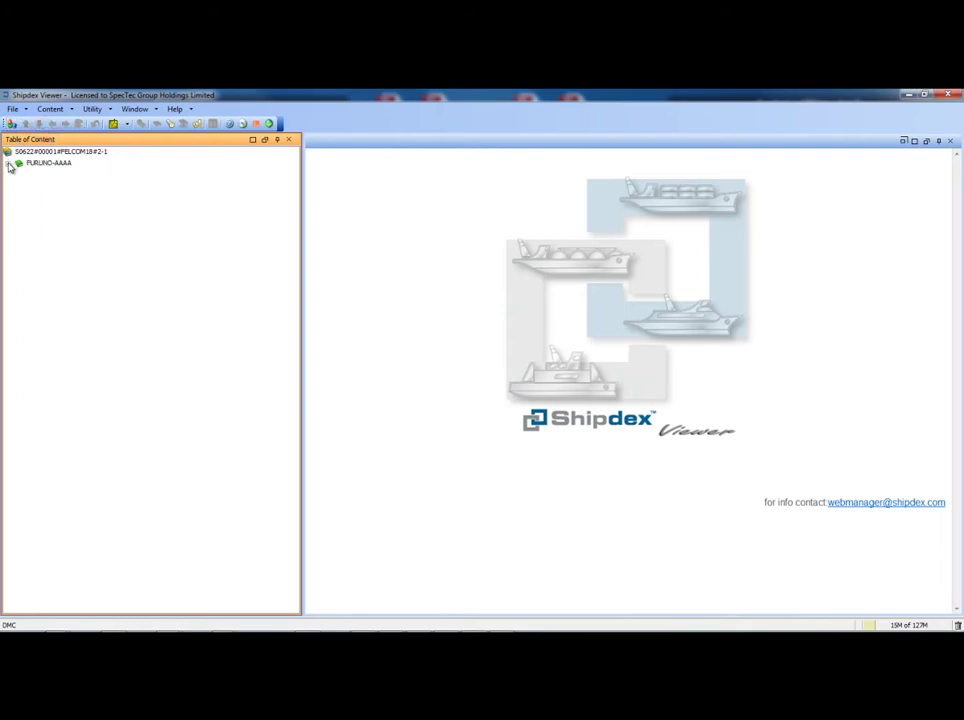
pyautogui.click(9, 164)
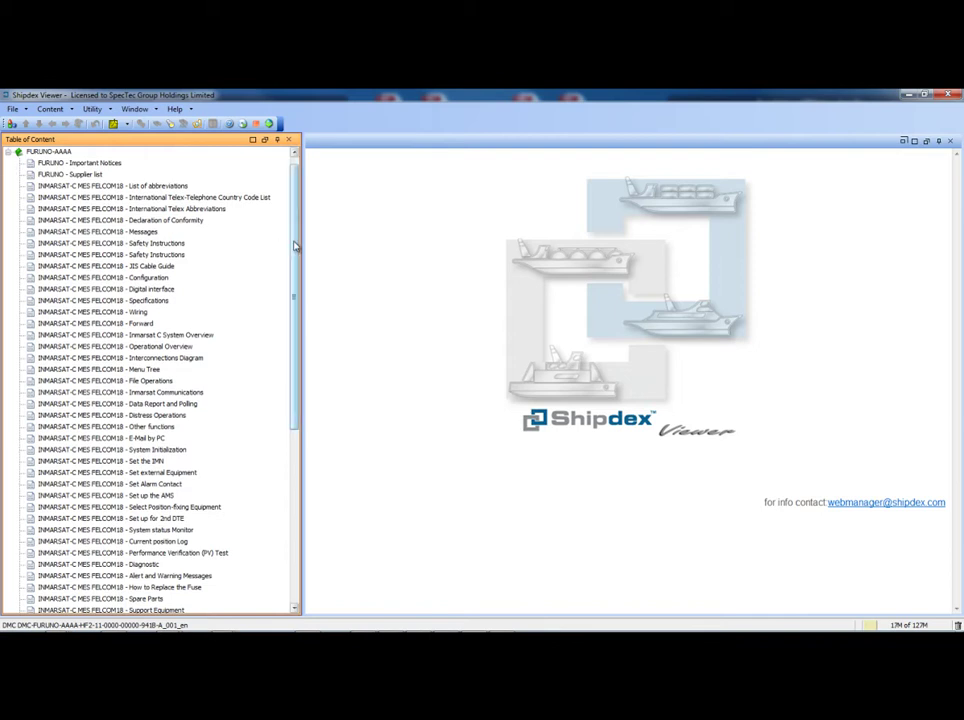
pyautogui.moveTo(295, 245); pyautogui.dragTo(302, 362)
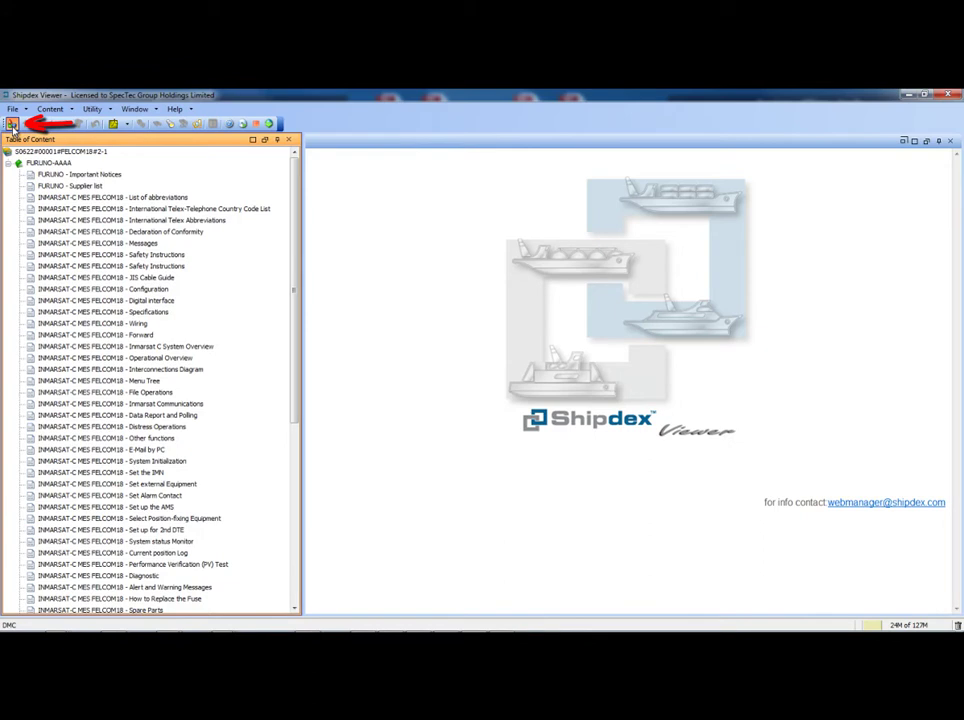
# Step: Restore the infoset grouping, then open and read the first Safety Instructions module under INFOSET_DESCRIPTION_OPERATION
pyautogui.click(12, 124)
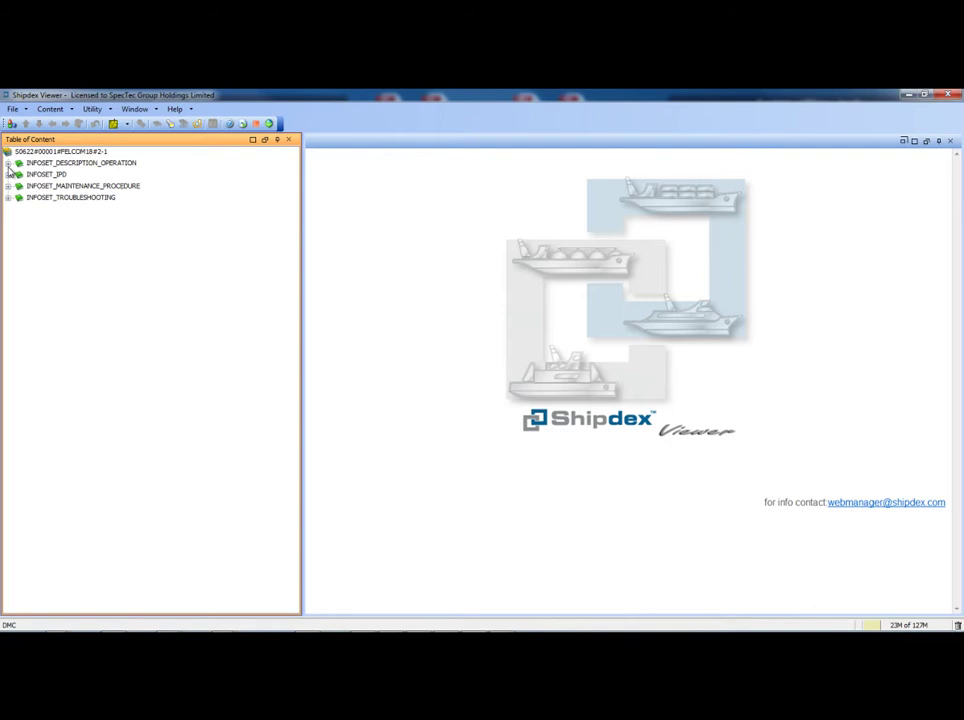
pyautogui.click(8, 164)
pyautogui.click(19, 175)
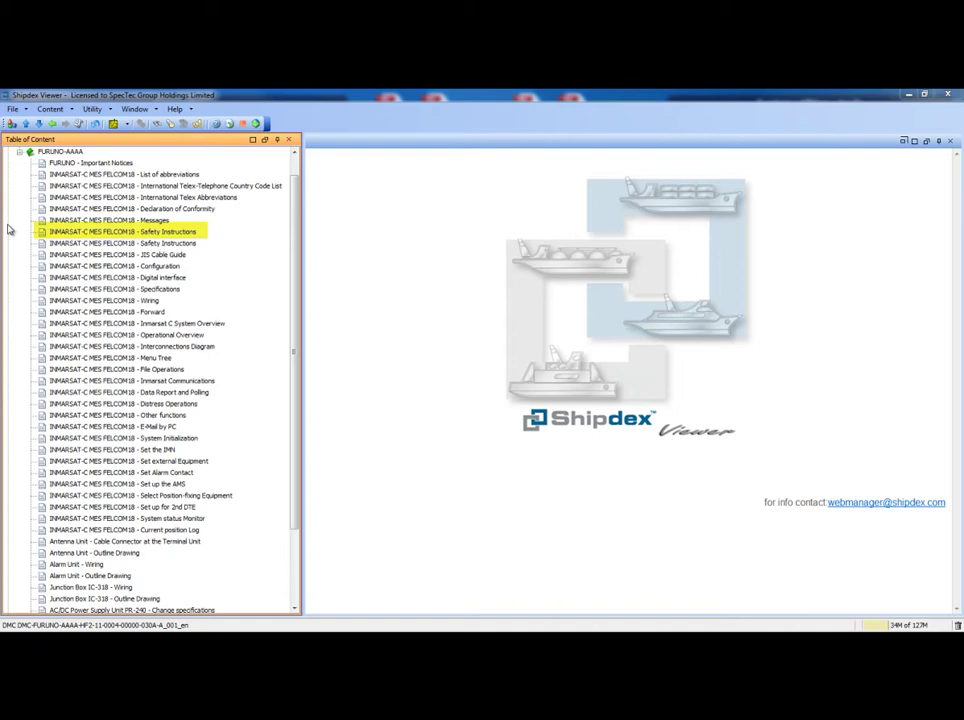
pyautogui.click(130, 231)
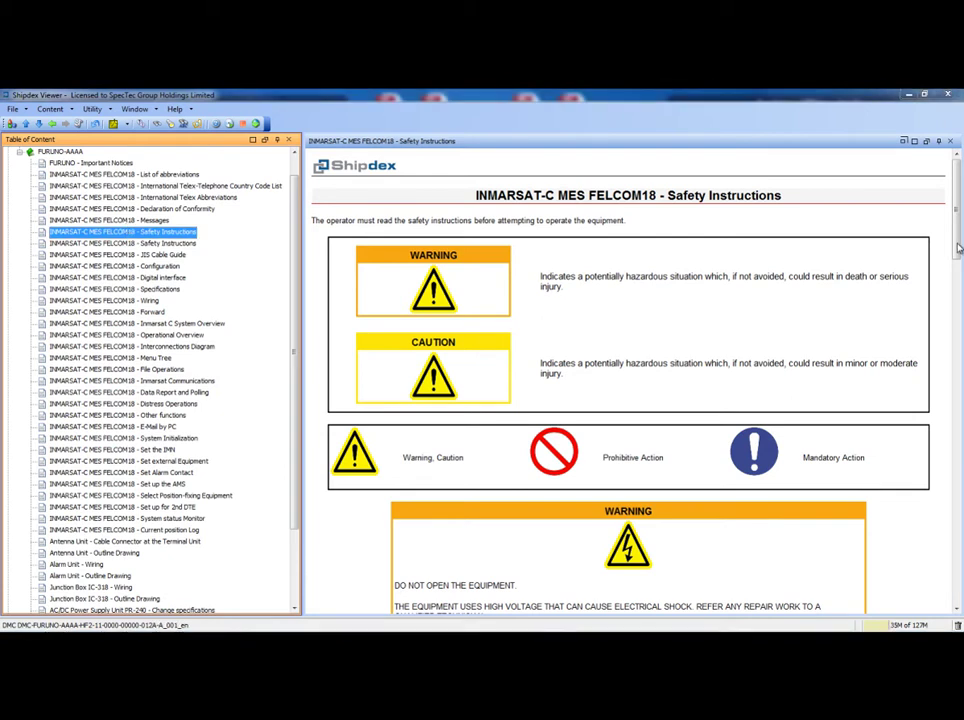
pyautogui.moveTo(958, 248); pyautogui.dragTo(958, 584)
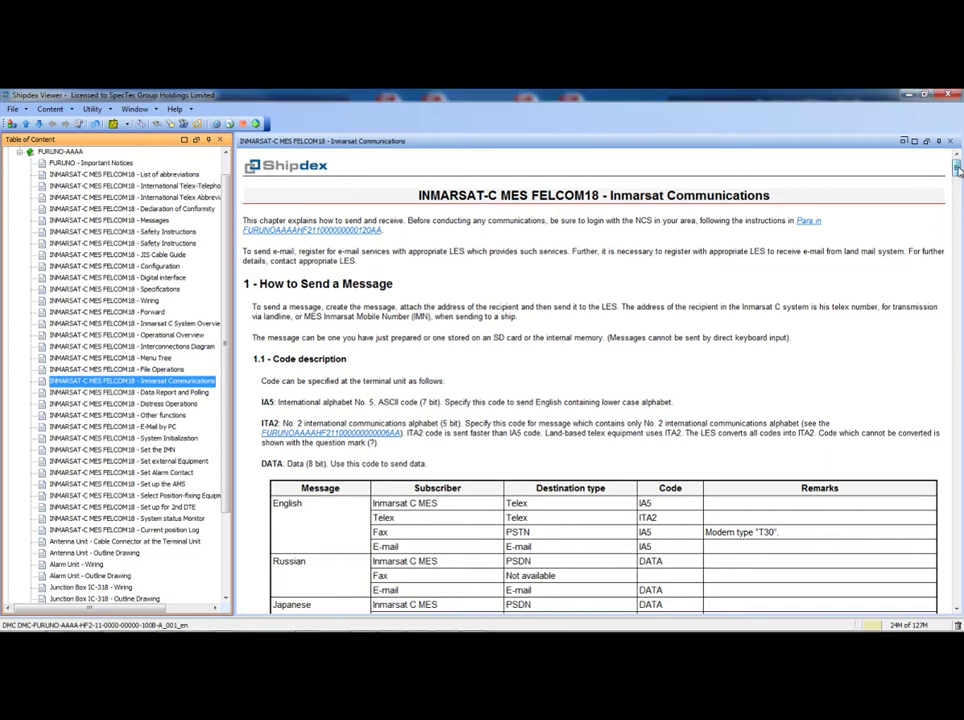
# Step: Follow the distress transmission link in section 1.2 of Inmarsat Communications and return to the previous module
pyautogui.moveTo(957, 170); pyautogui.dragTo(957, 182)
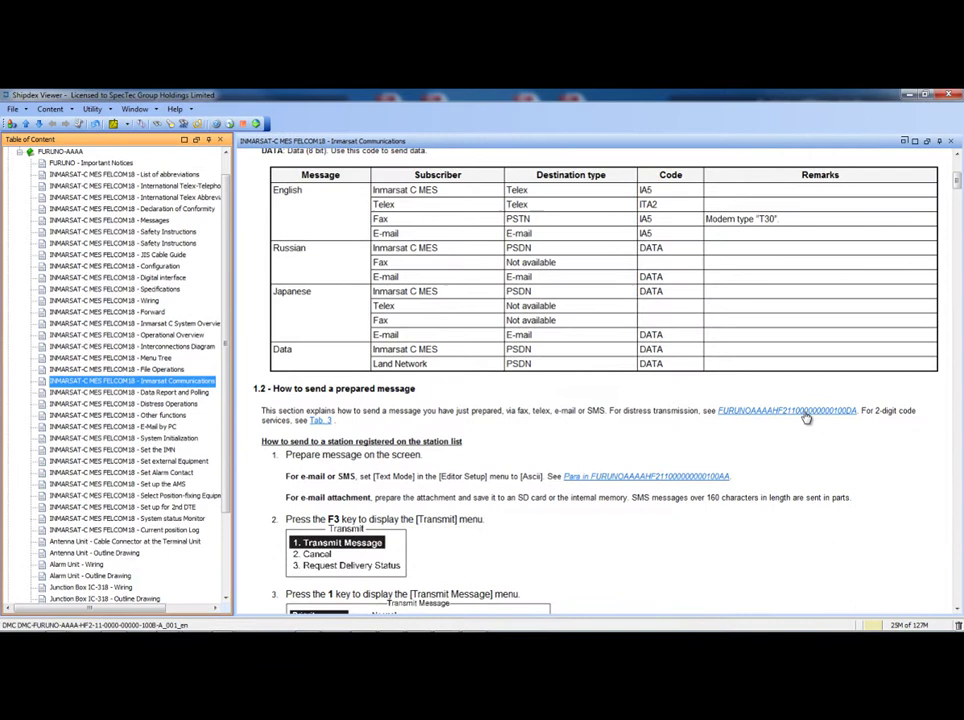
pyautogui.click(808, 412)
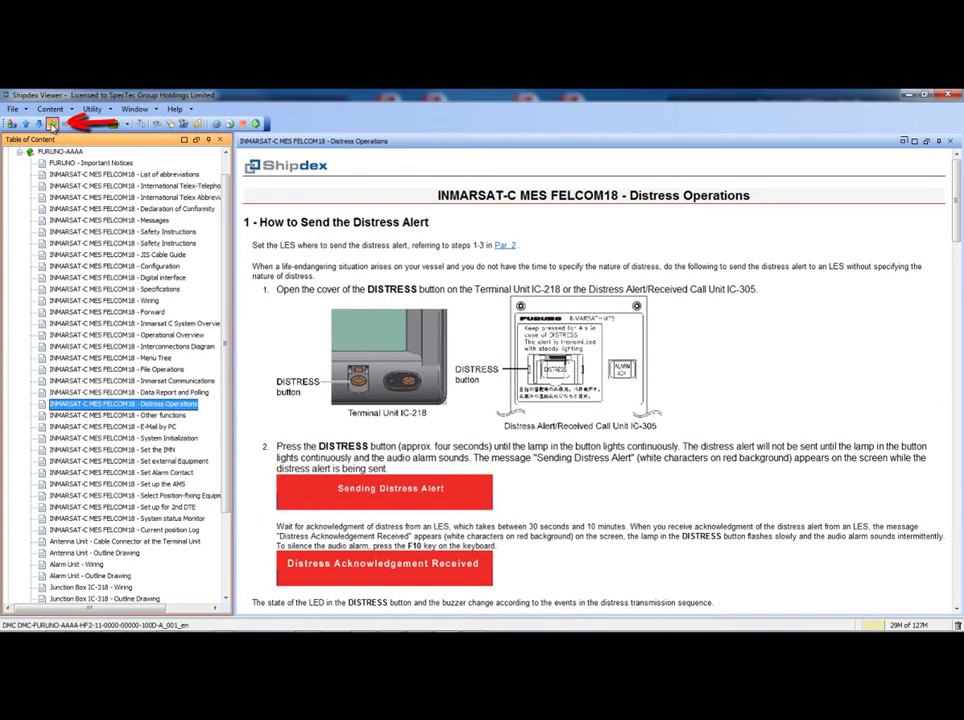
pyautogui.click(52, 124)
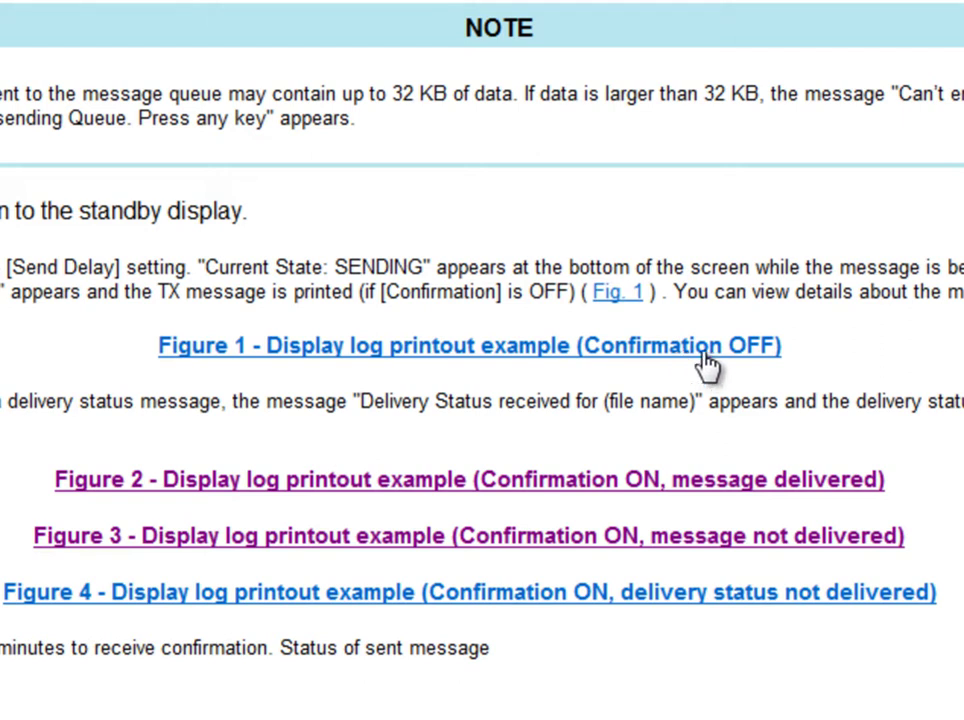
# Step: View Figure 1, the display log printout example with Confirmation OFF, and minimize the image window
pyautogui.click(708, 367)
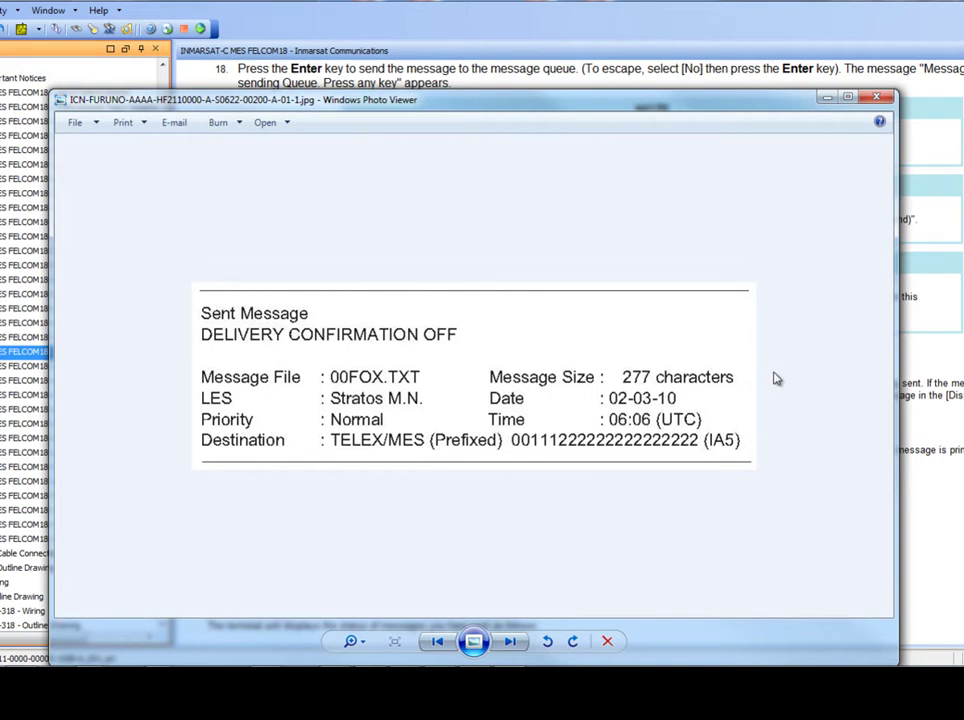
pyautogui.click(829, 100)
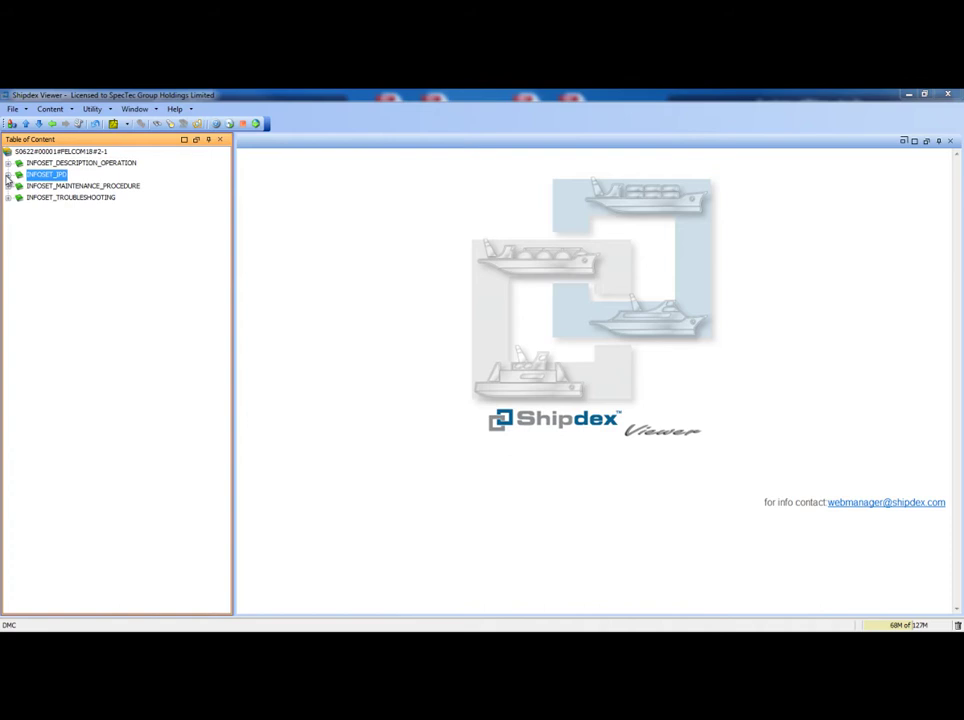
# Step: Expand INFOSET_IPD and view the FELCOM18 Spare Parts, Support Equipment and Supplies lists in turn
pyautogui.click(7, 175)
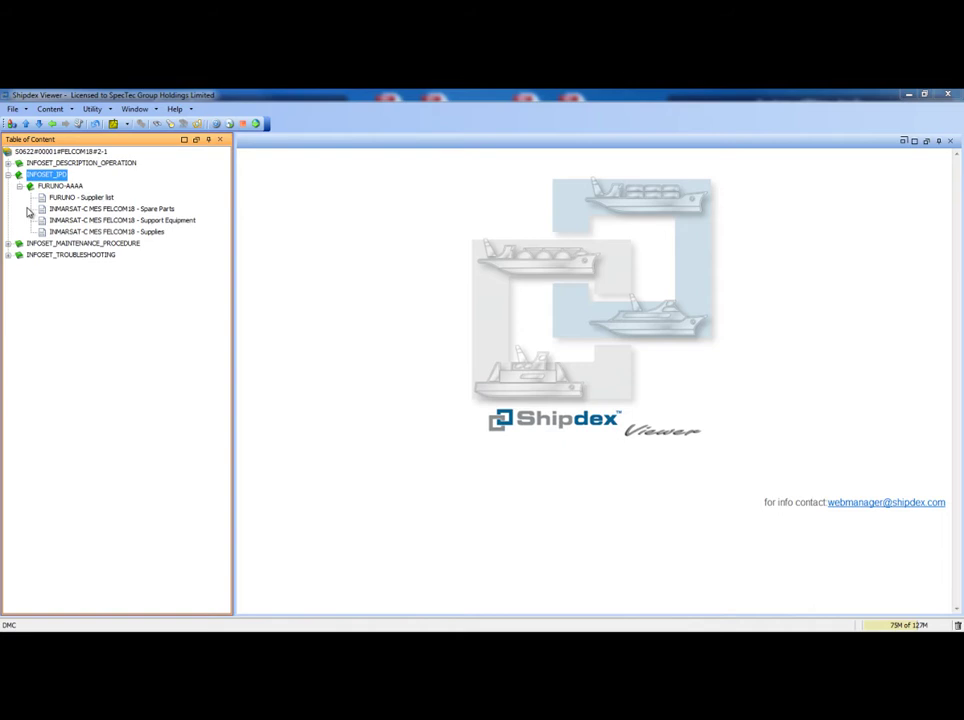
pyautogui.click(92, 208)
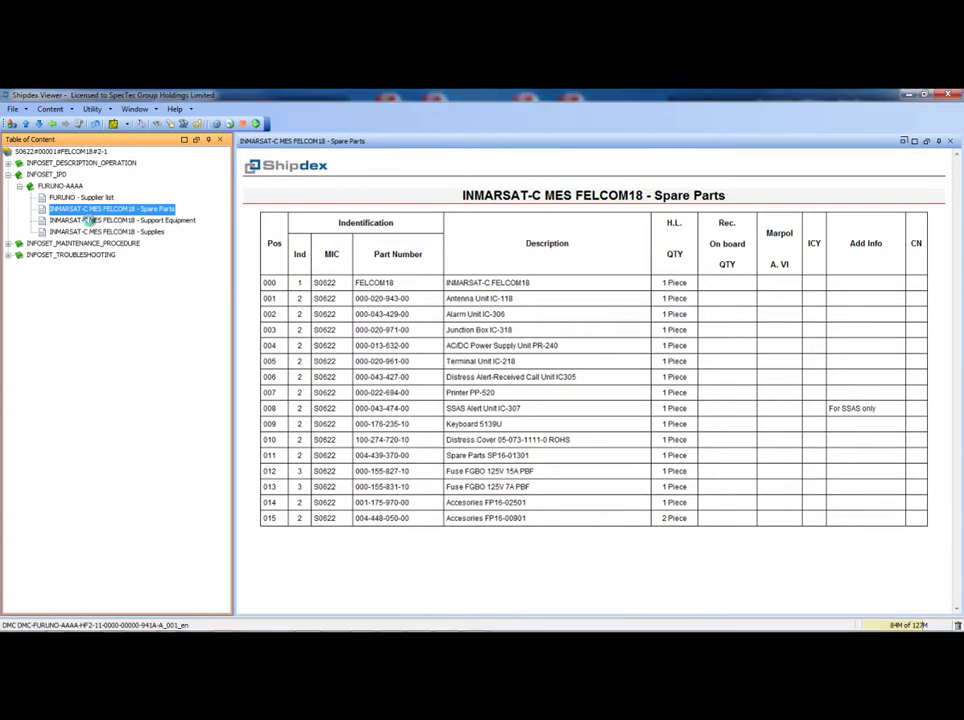
pyautogui.click(90, 220)
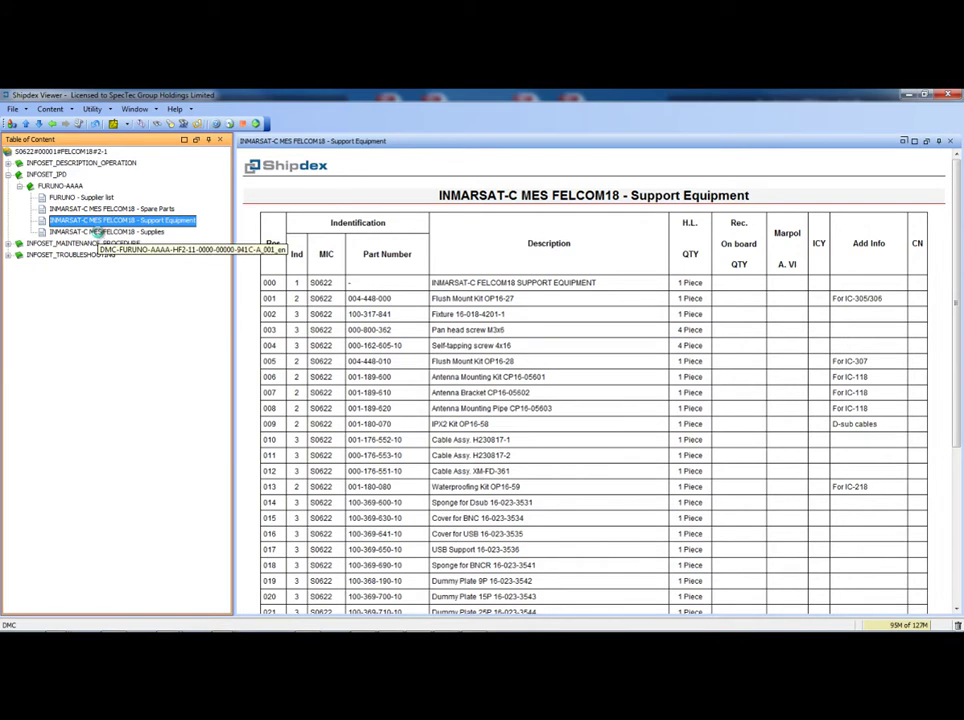
pyautogui.click(99, 232)
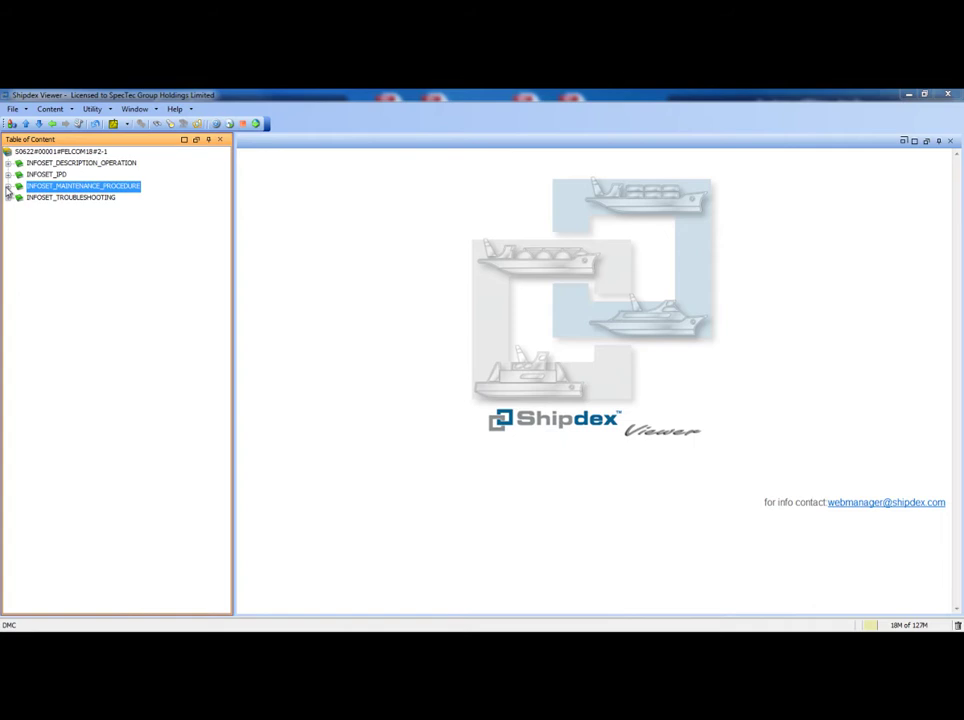
# Step: Open How to Replace the Fuse under INFOSET_MAINTENANCE_PROCEDURE and follow a fuse's spare-part catalog reference
pyautogui.click(8, 186)
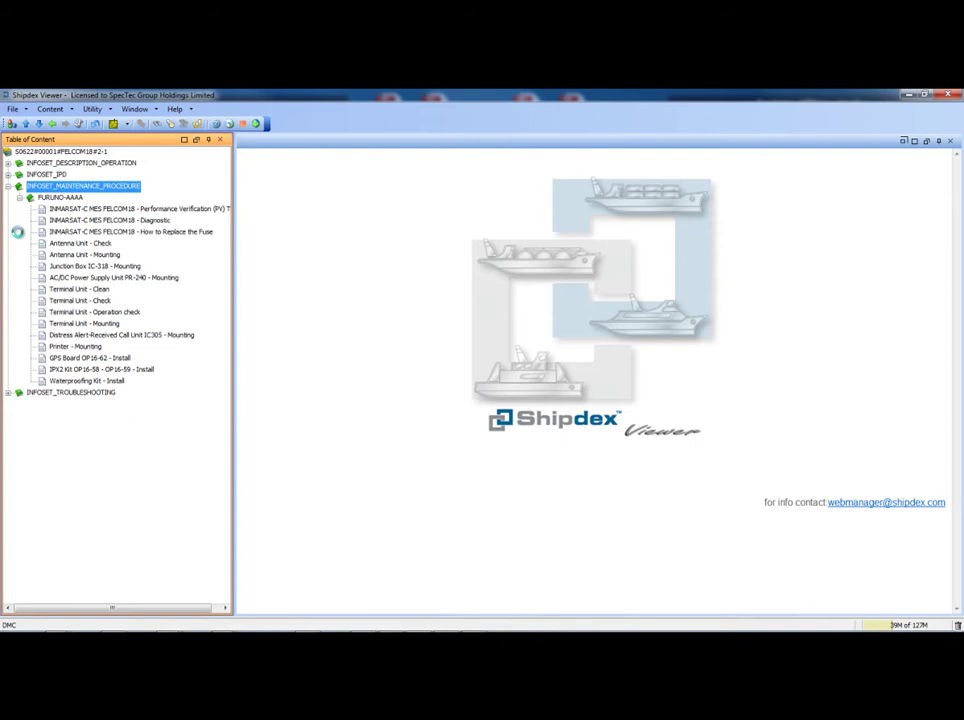
pyautogui.click(18, 234)
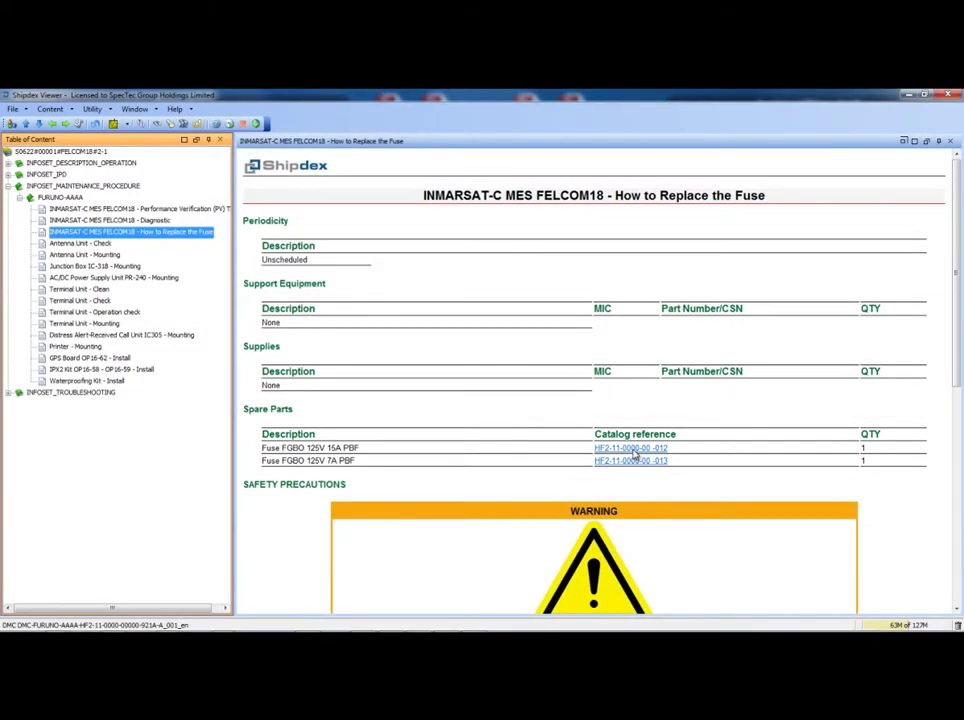
pyautogui.click(631, 457)
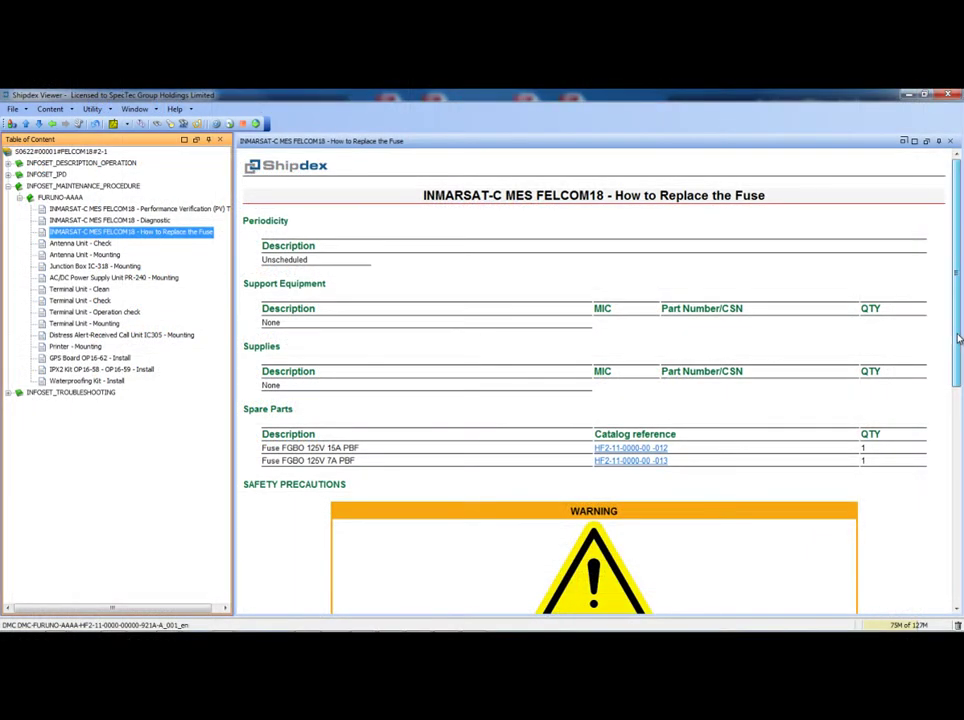
# Step: Open the safety information linked in the fuse procedure's preliminary operations, and read through the Terminal Unit - Mounting procedure
pyautogui.moveTo(958, 338); pyautogui.dragTo(958, 352)
pyautogui.moveTo(957, 362); pyautogui.dragTo(961, 550)
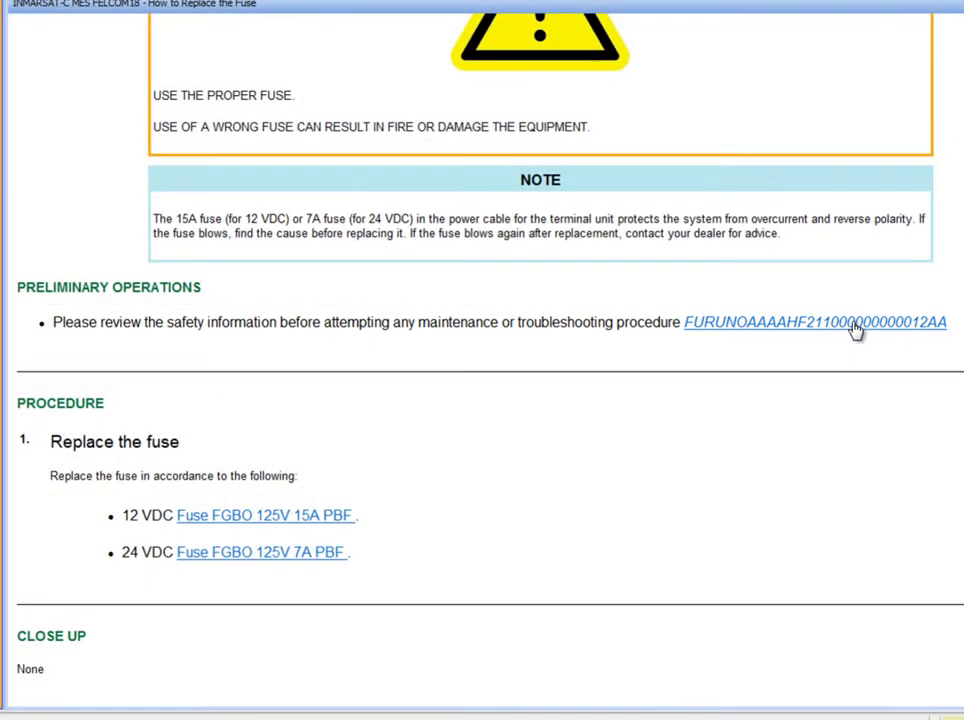
pyautogui.click(855, 322)
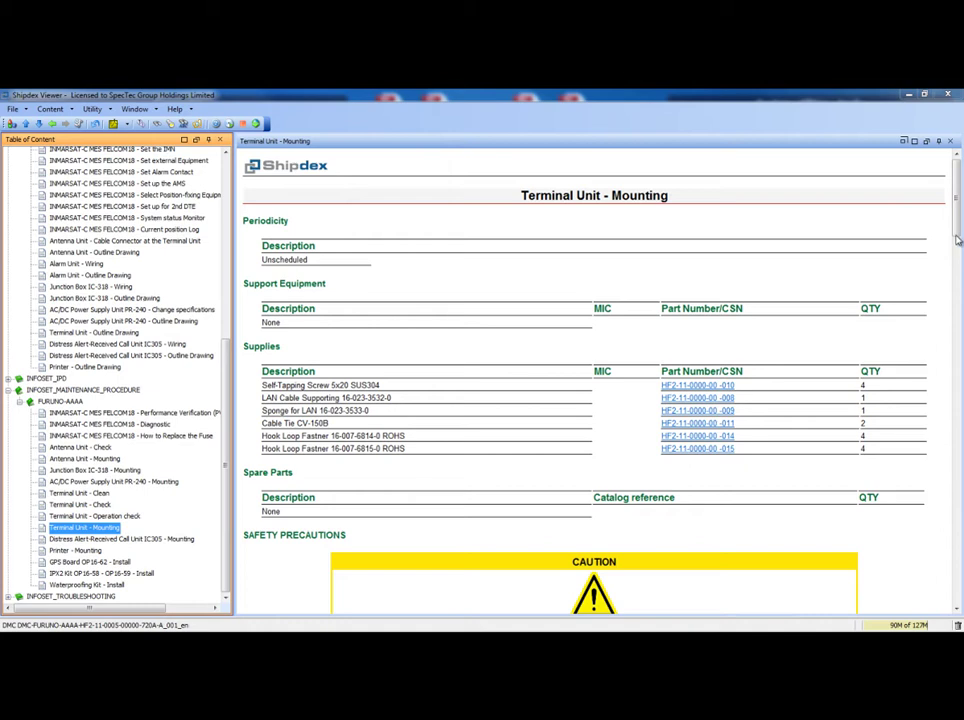
pyautogui.moveTo(960, 229); pyautogui.dragTo(950, 585)
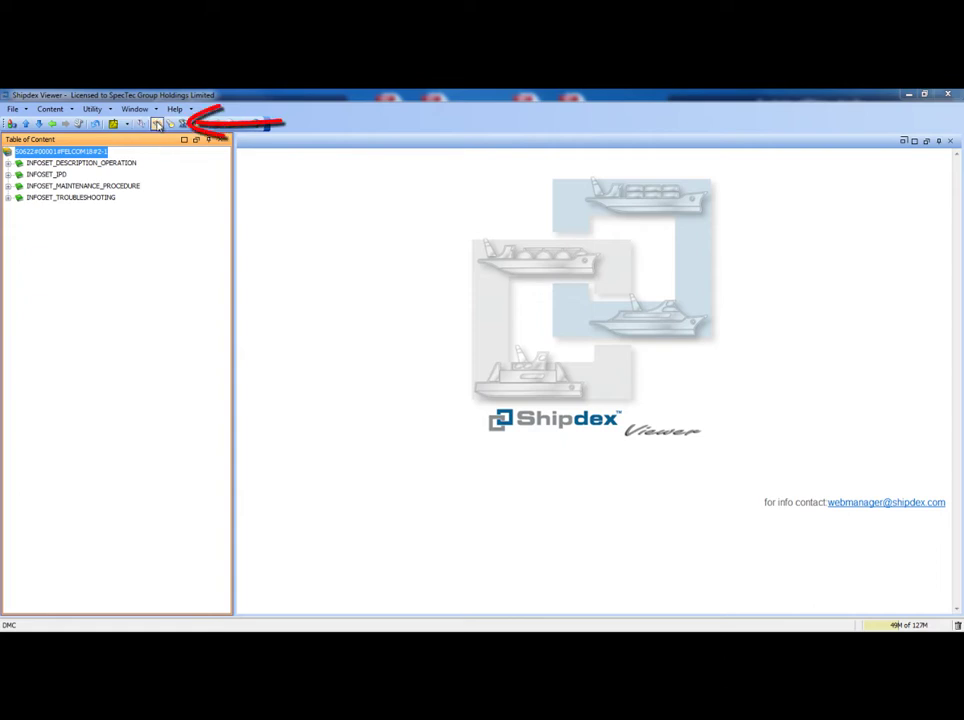
# Step: Search the index tree for "specification" and view the FELCOM18 Specifications and Power Supply Unit PR-240 Change specifications modules
pyautogui.click(156, 123)
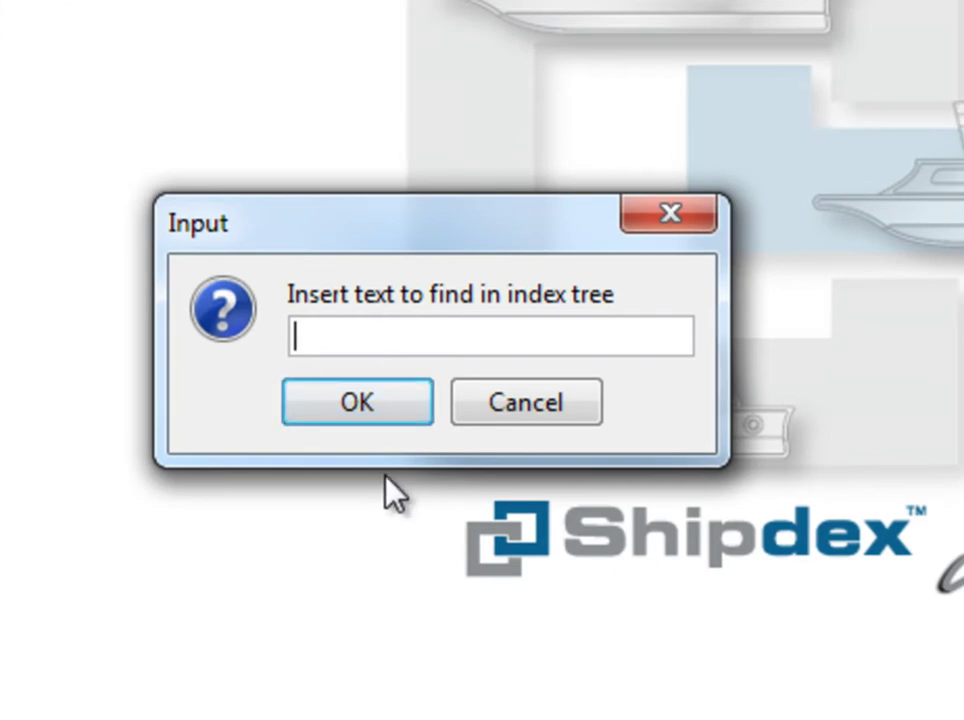
pyautogui.write('specification')
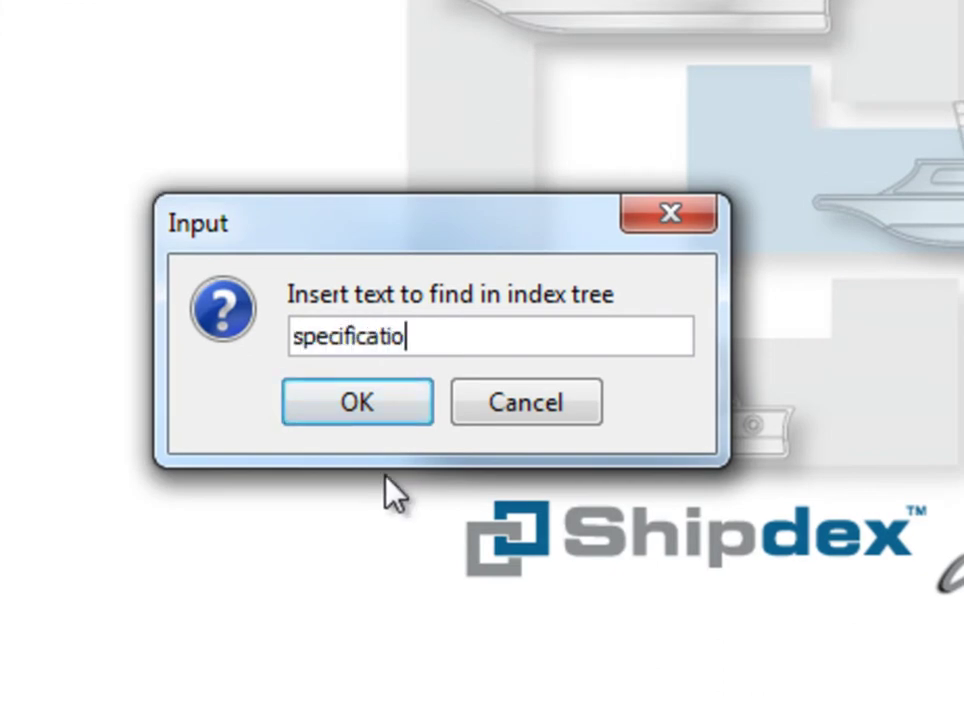
pyautogui.press('Return')
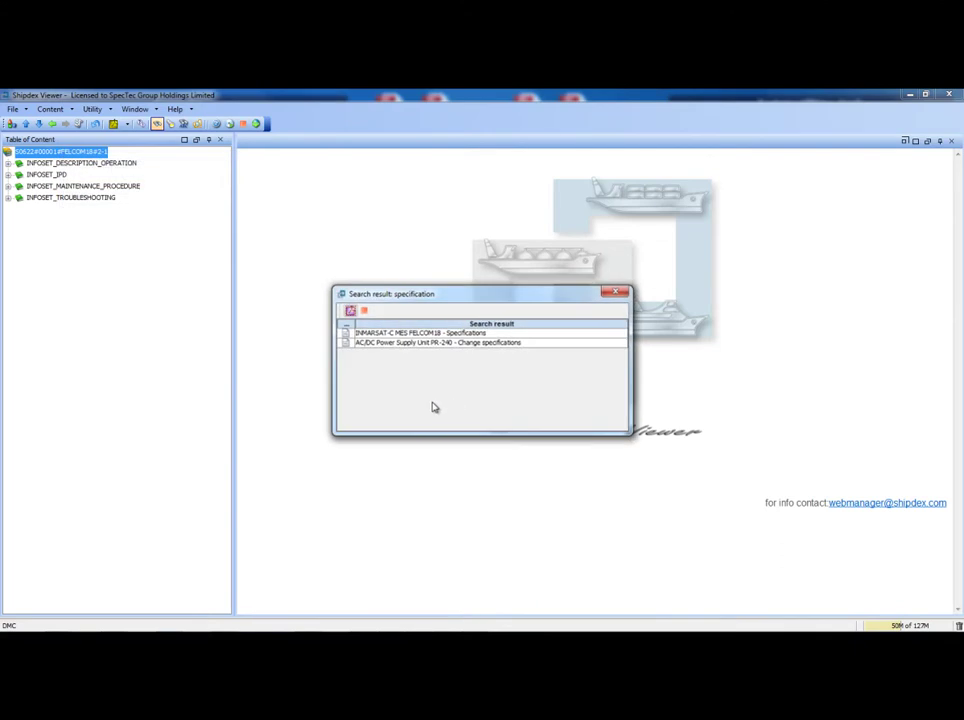
pyautogui.moveTo(416, 298); pyautogui.dragTo(95, 466)
pyautogui.click(108, 497)
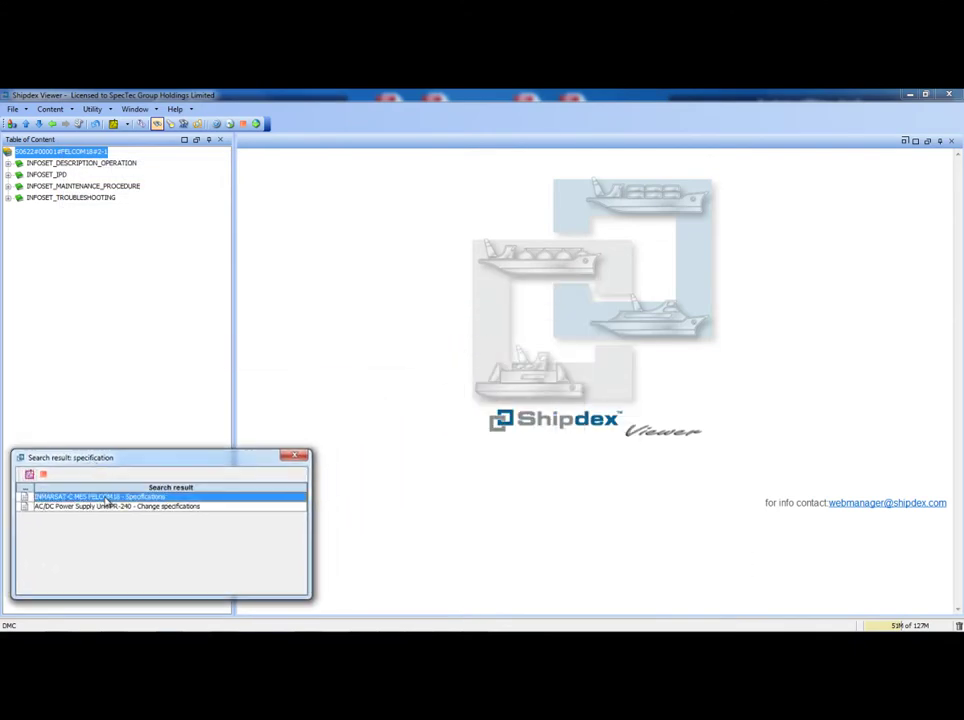
pyautogui.doubleClick(107, 498)
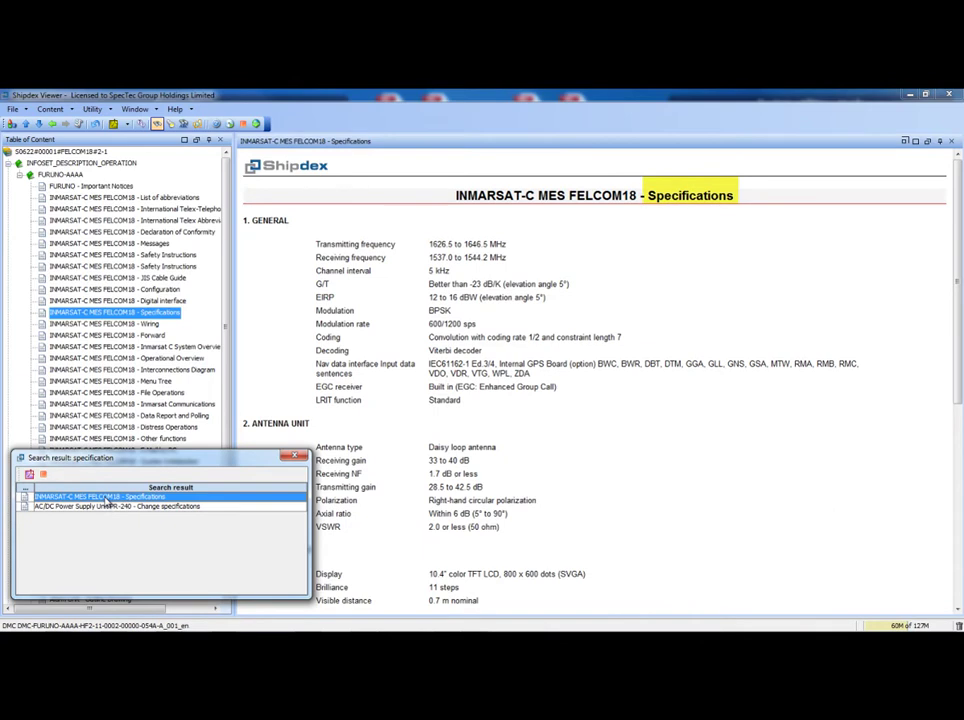
pyautogui.doubleClick(107, 508)
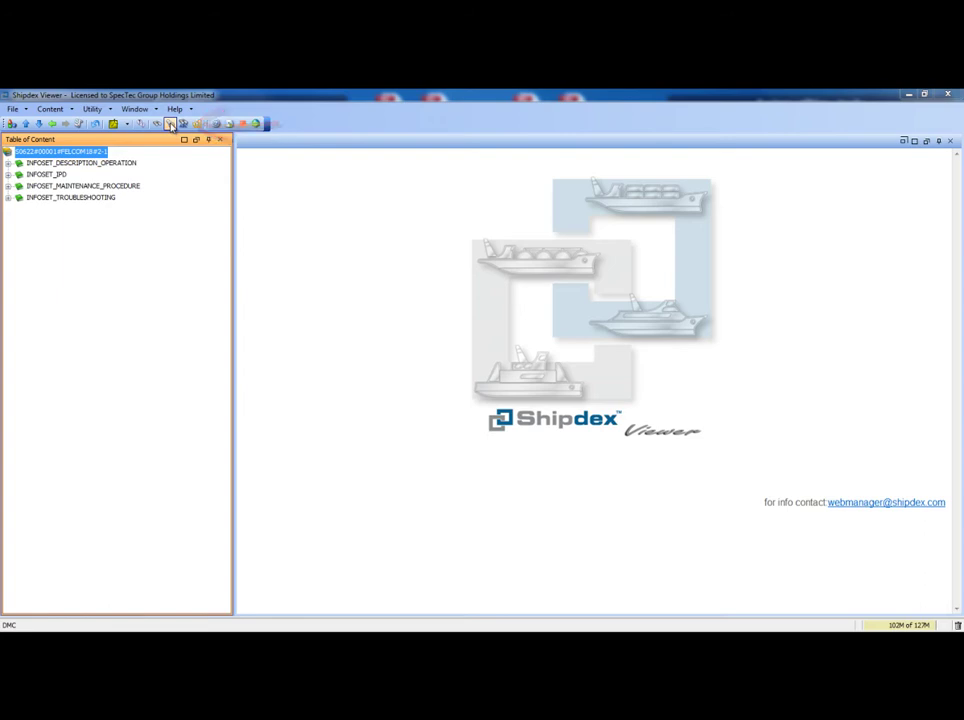
# Step: Search the full text of the dataset for "power supply unit"
pyautogui.click(171, 124)
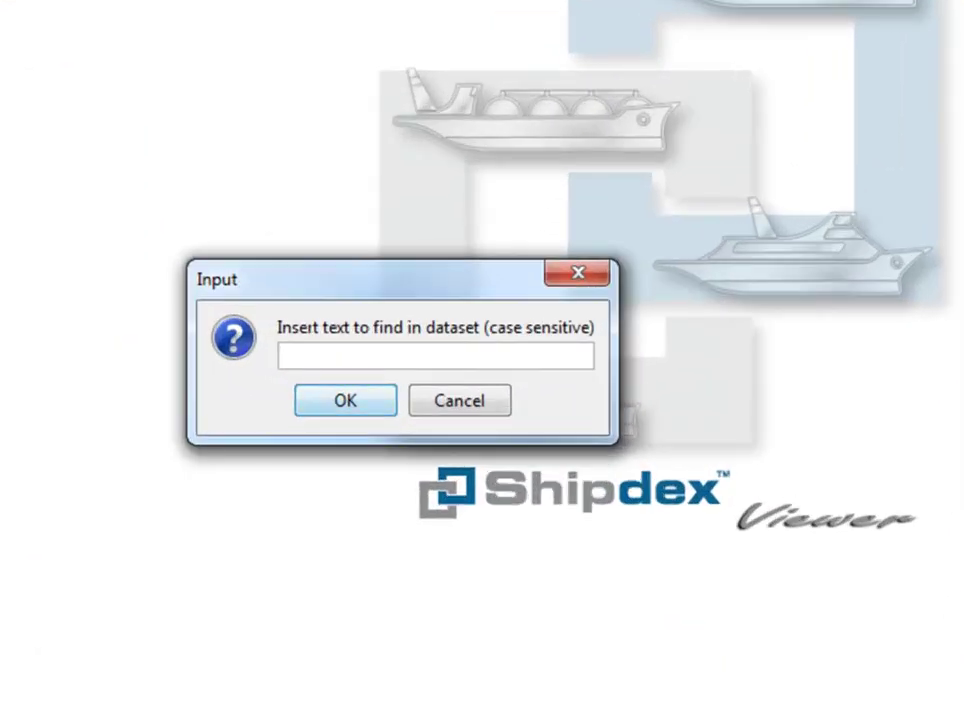
pyautogui.write('power supply unit')
pyautogui.press('Return')
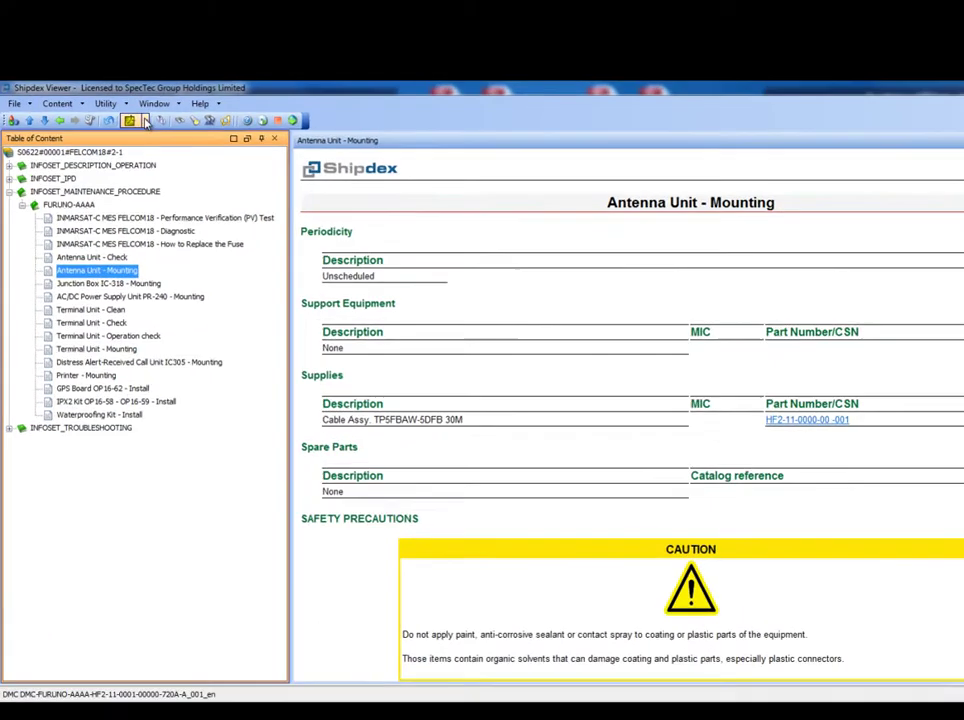
# Step: Generate a PDF of the Antenna Unit - Mounting module and open it in Adobe Reader
pyautogui.click(128, 124)
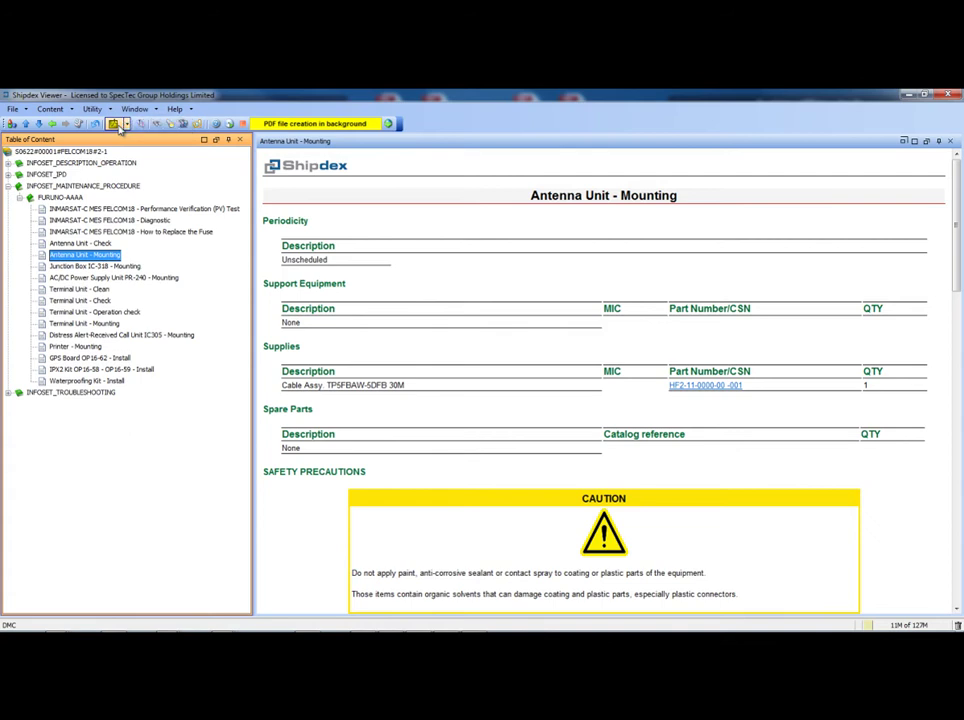
pyautogui.click(115, 124)
pyautogui.press('Return')
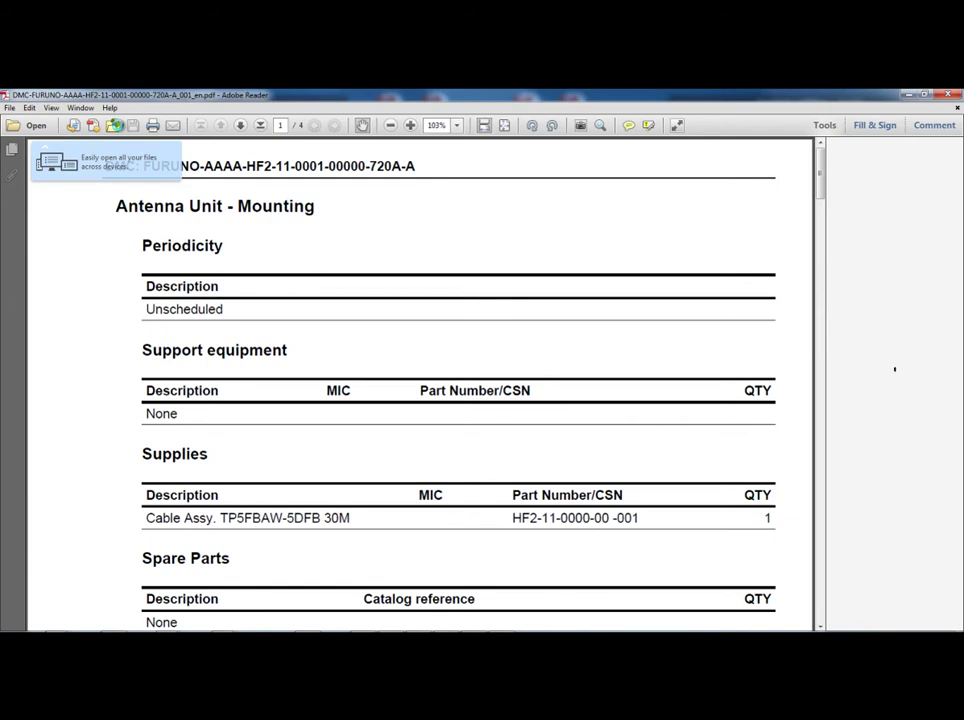
# Step: Fit one full page of the Antenna Unit - Mounting PDF to the window and go to page 2
pyautogui.click(505, 125)
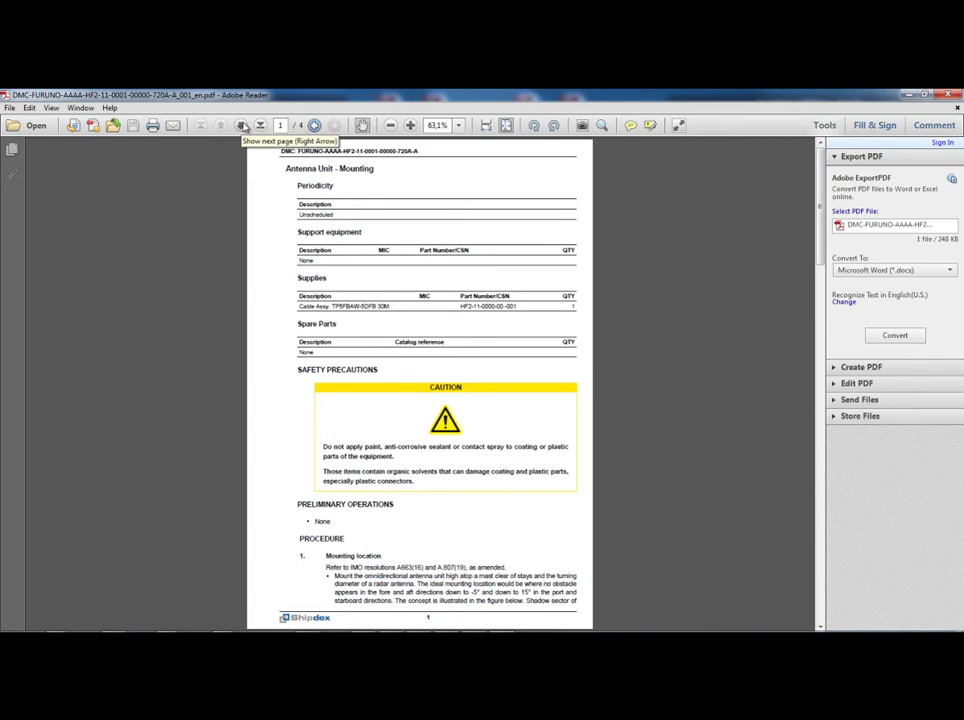
pyautogui.click(242, 126)
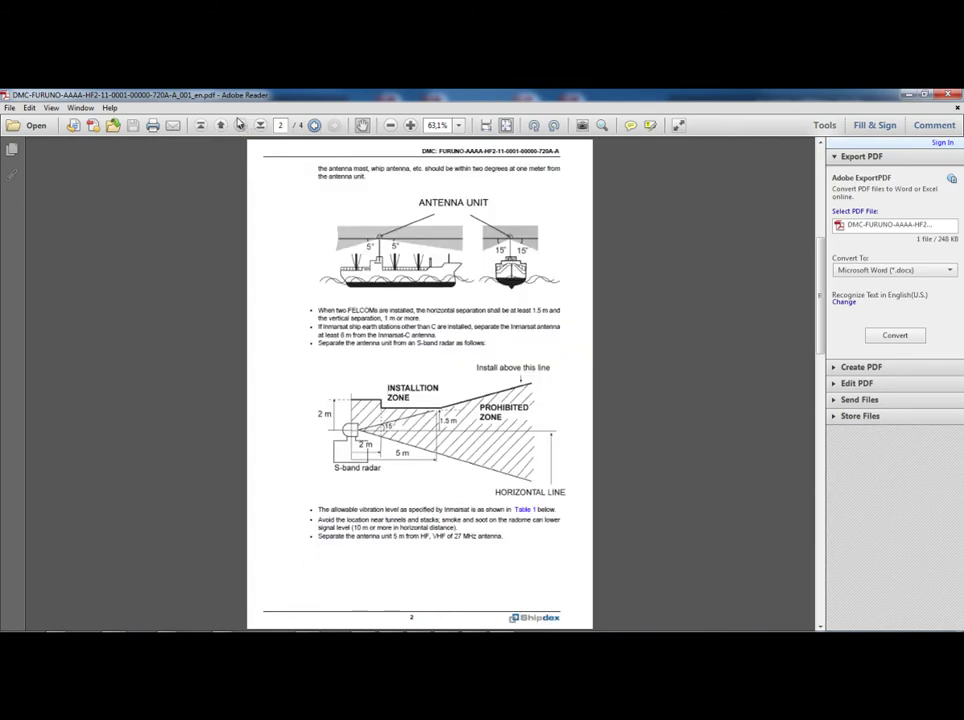